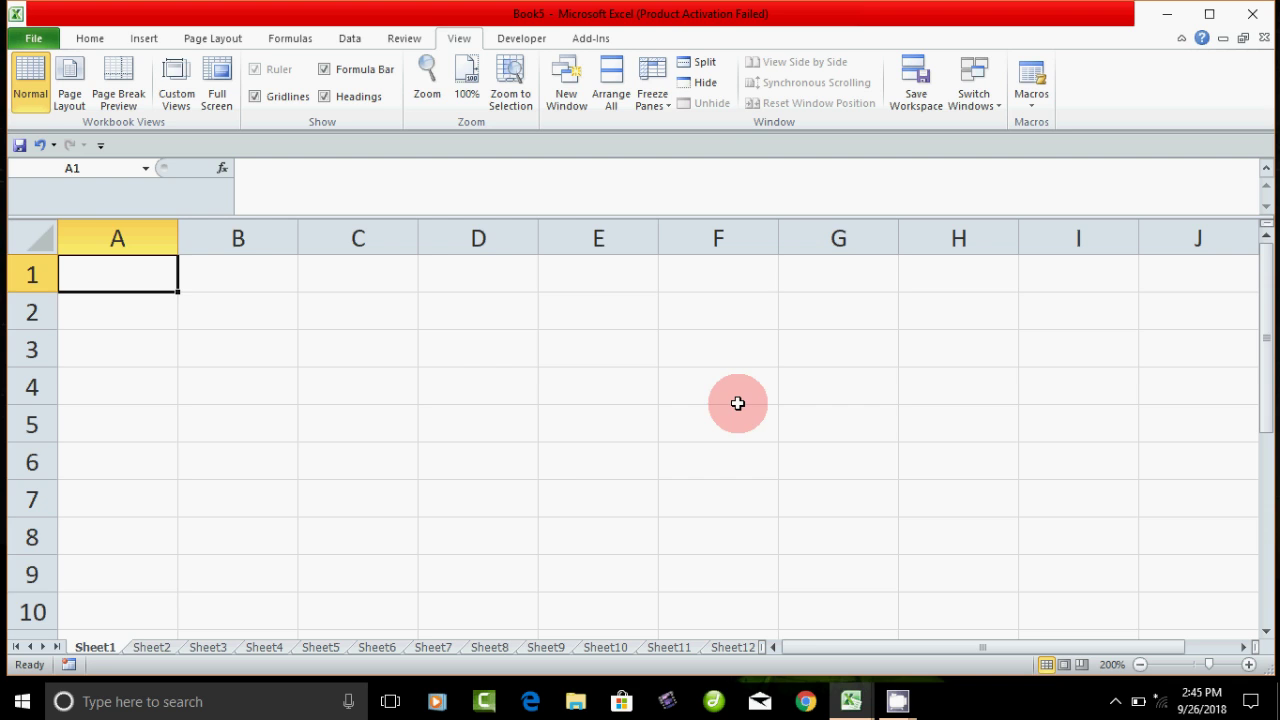
Step: Select cell C5 in the blank Book5 workbook and show the Developer ribbon tab
click(350, 420)
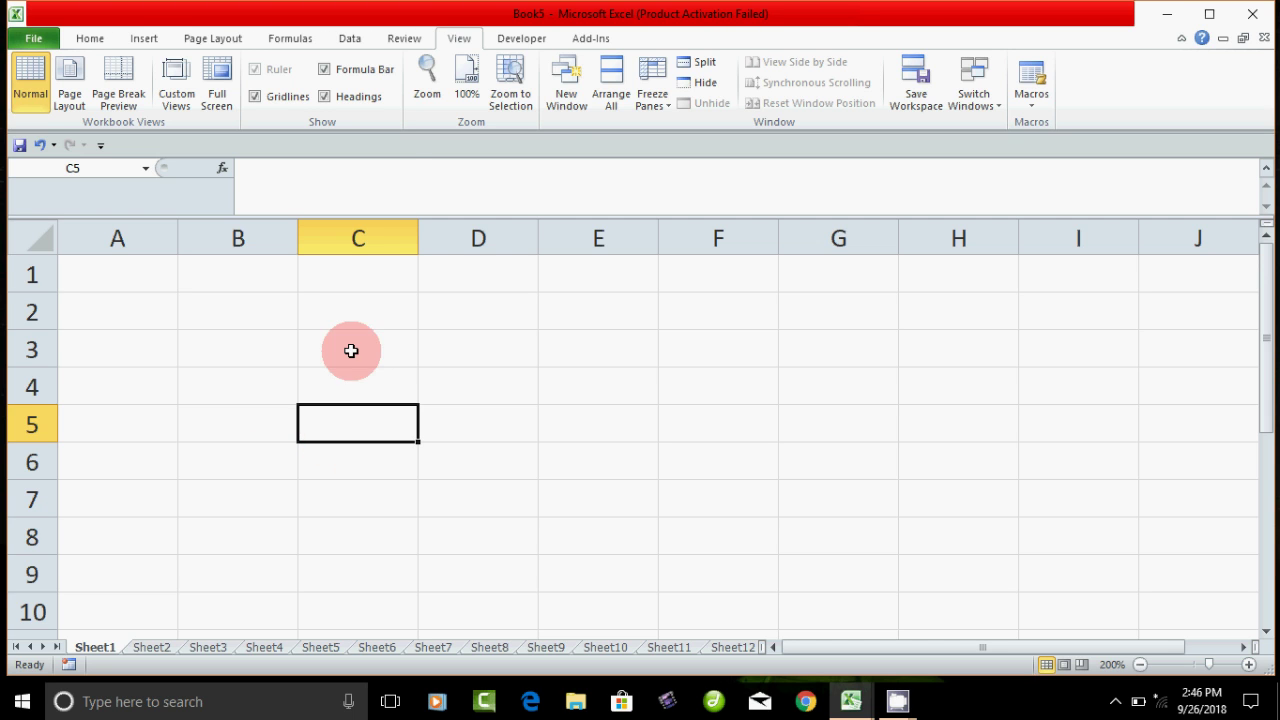
click(527, 42)
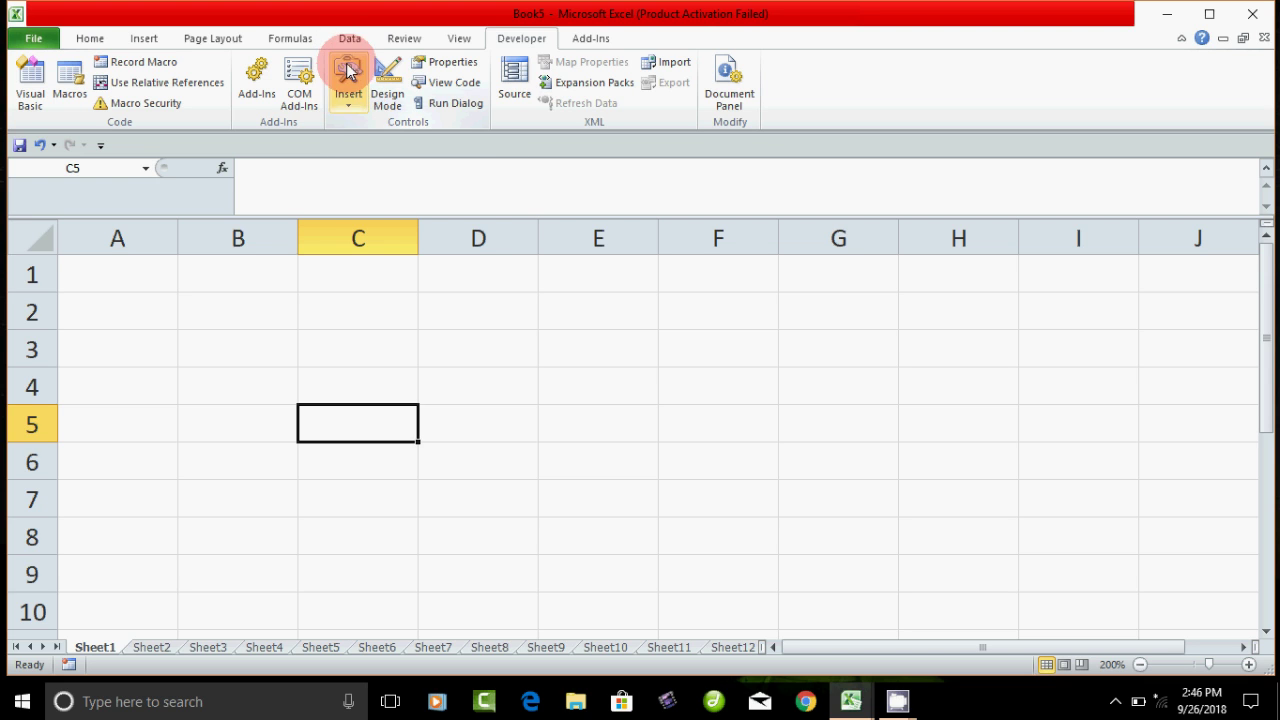
Step: Insert a Form Controls Button near cell C5 and dismiss the Assign Macro dialog
click(347, 108)
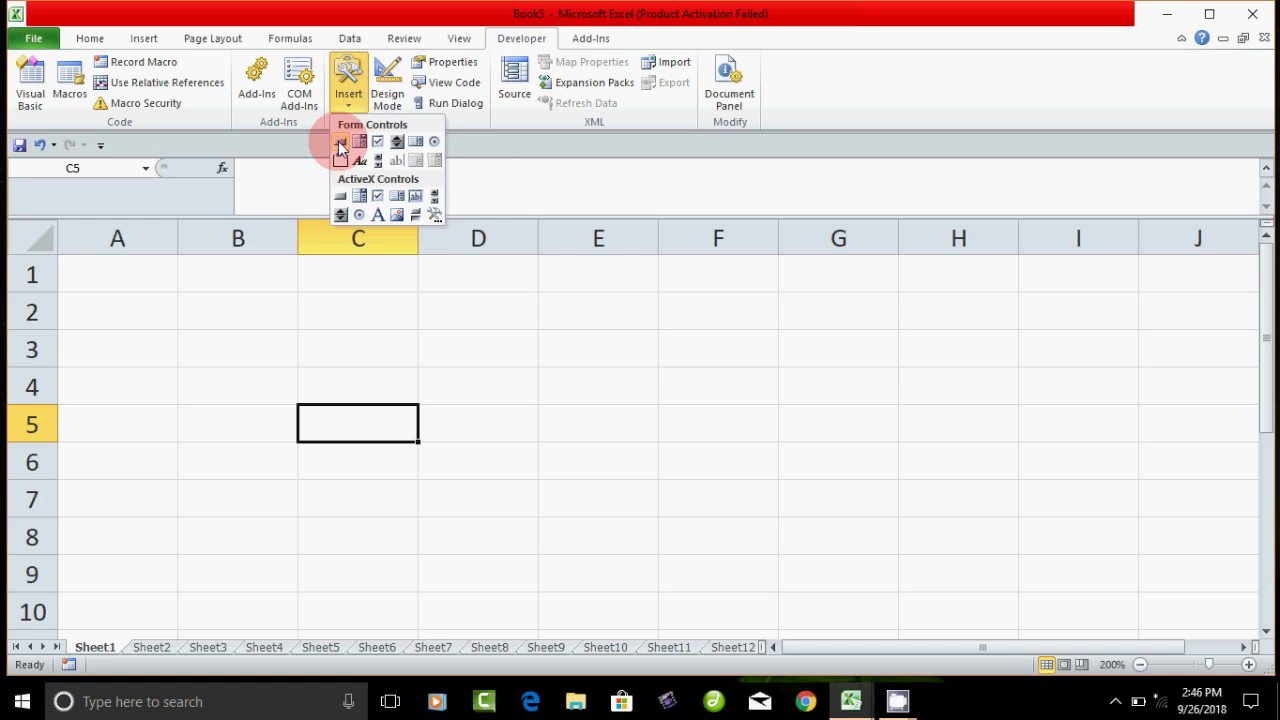
click(338, 148)
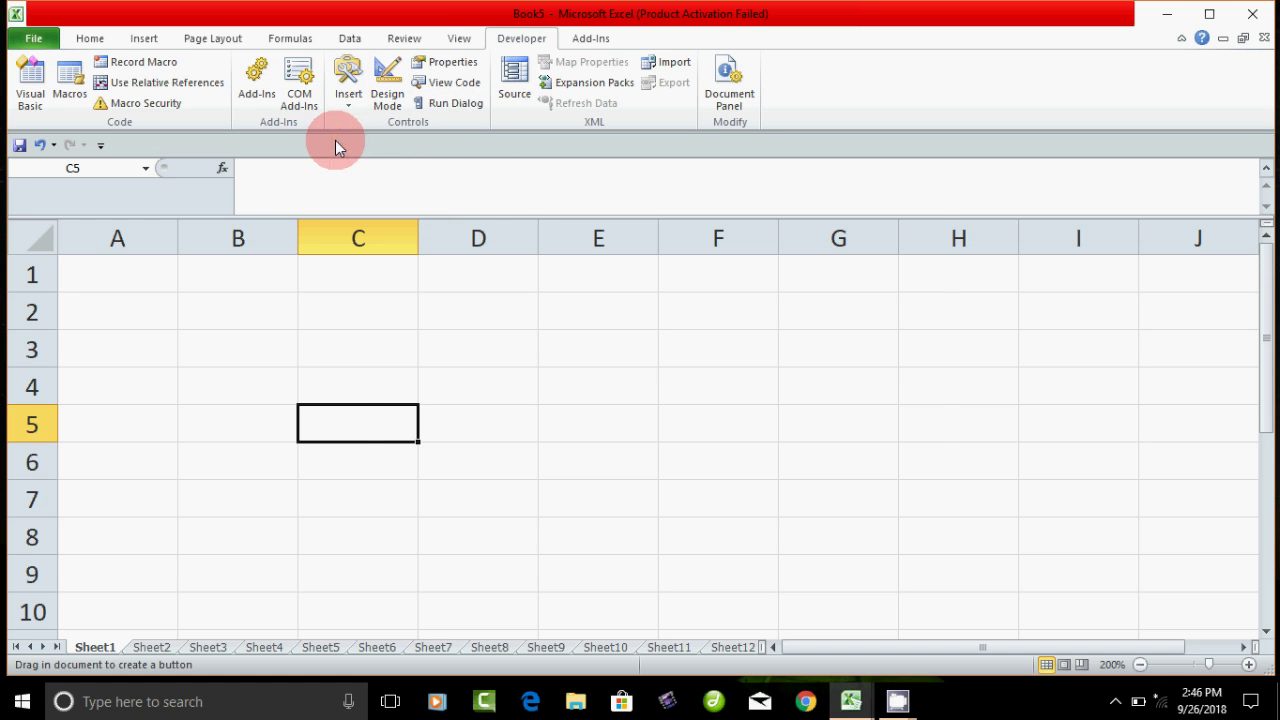
click(340, 427)
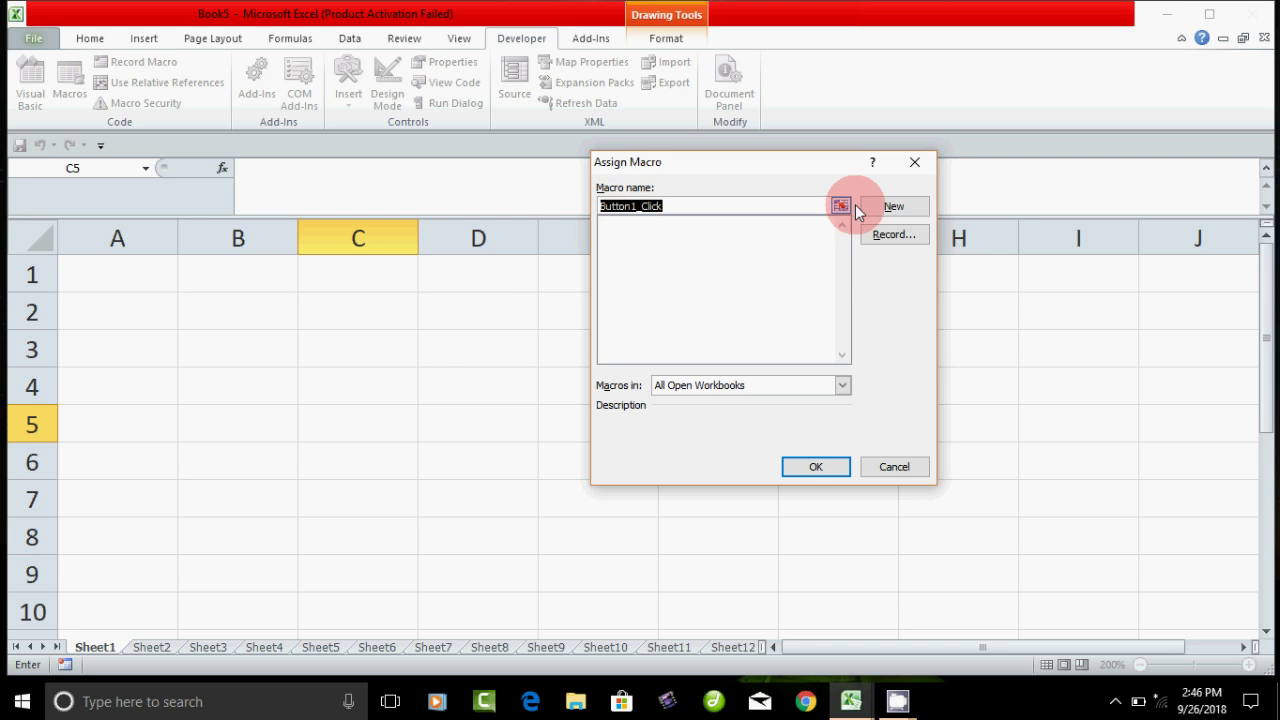
click(815, 467)
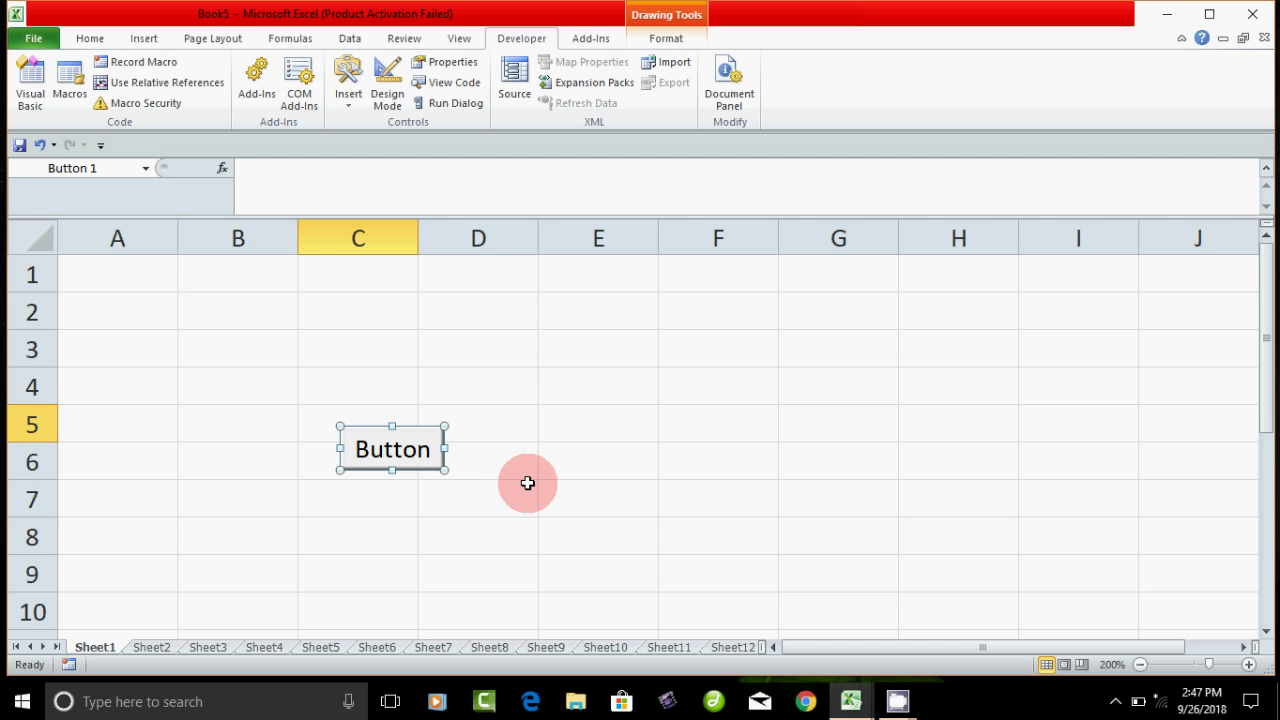
Step: Assign a new Button1_Click macro to the button and place the cursor inside its empty Sub
right_click(408, 449)
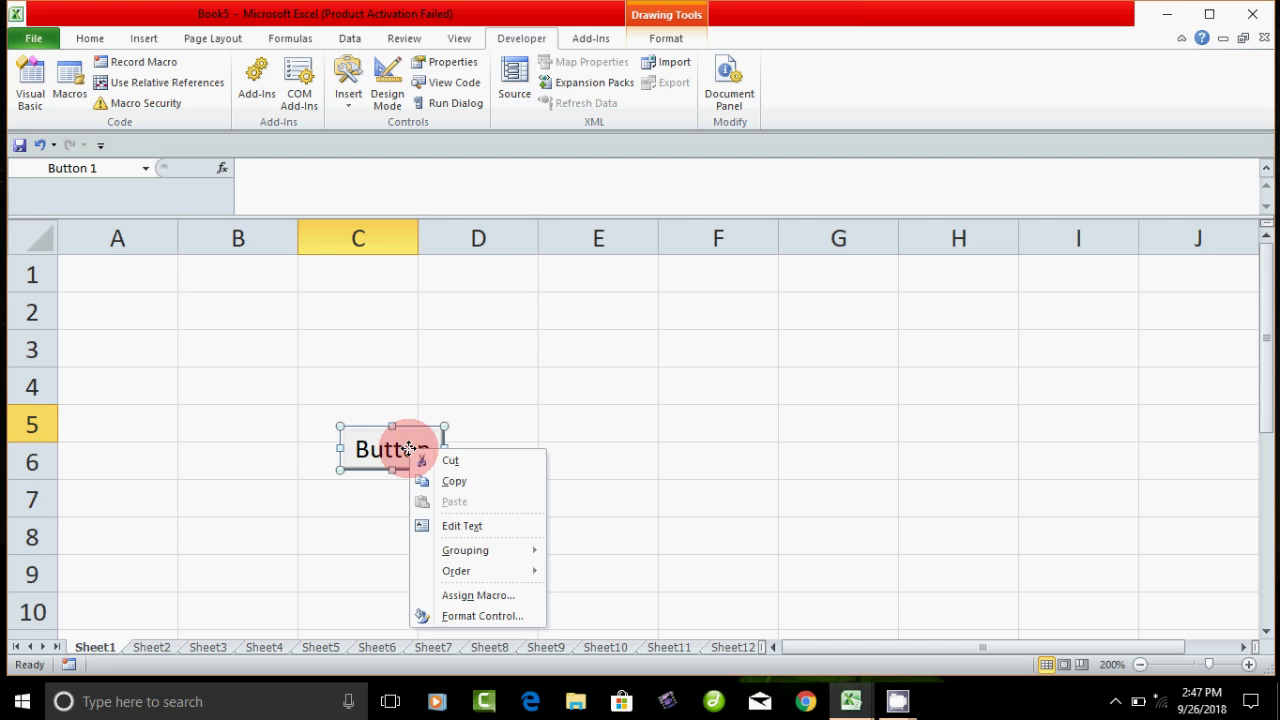
click(478, 595)
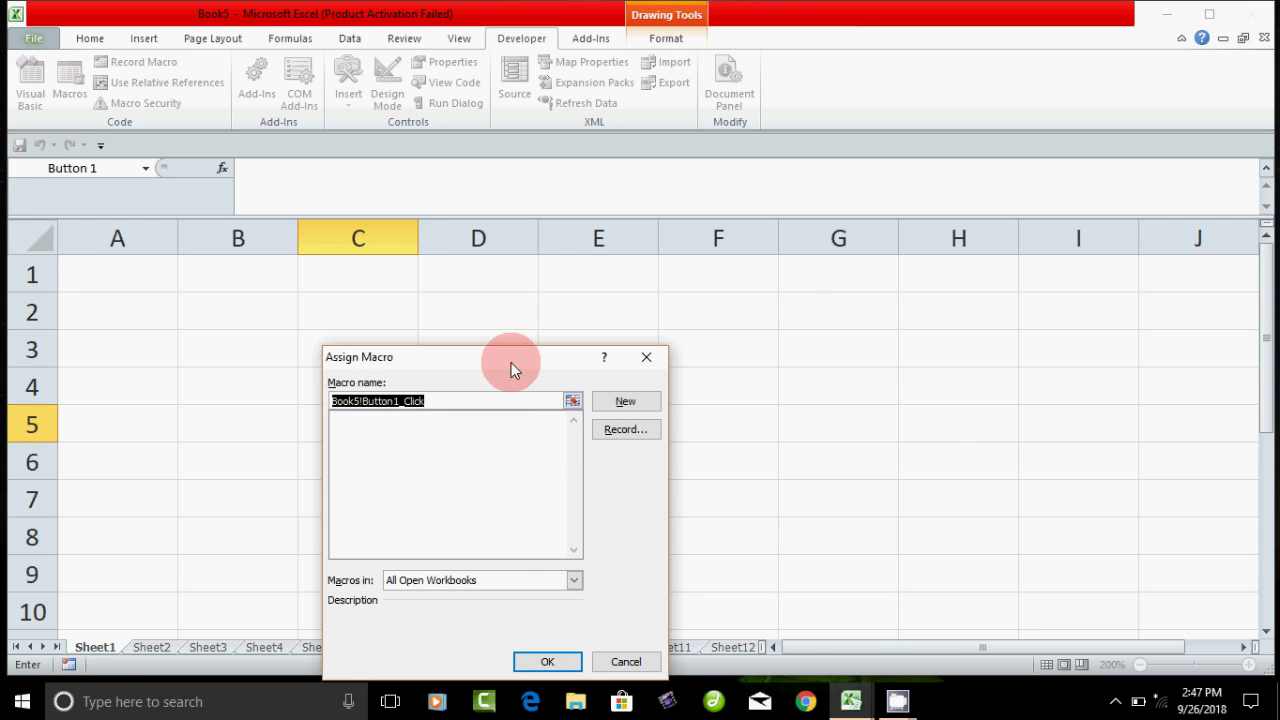
drag(511, 362, 787, 310)
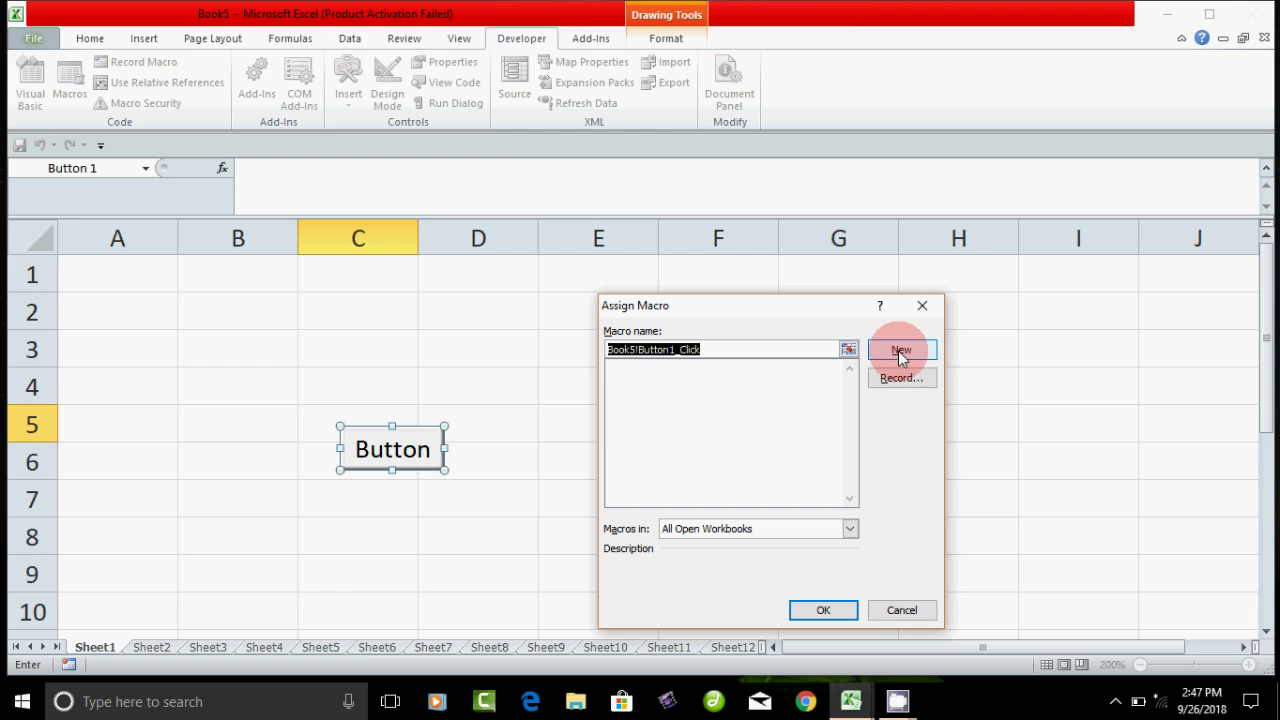
click(900, 352)
click(54, 158)
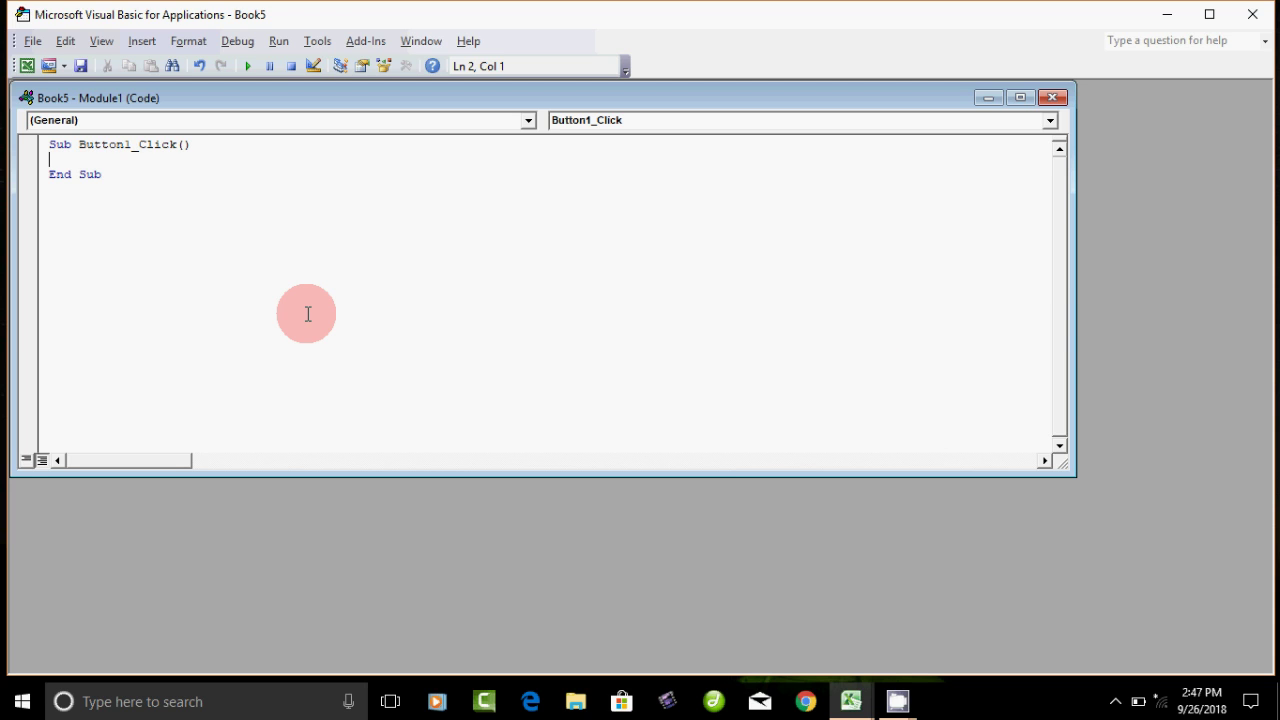
Step: Write Dim name As String, then begin name=inputbox("Enter your name") on the next line
text(di)
text(m)
text(name as str)
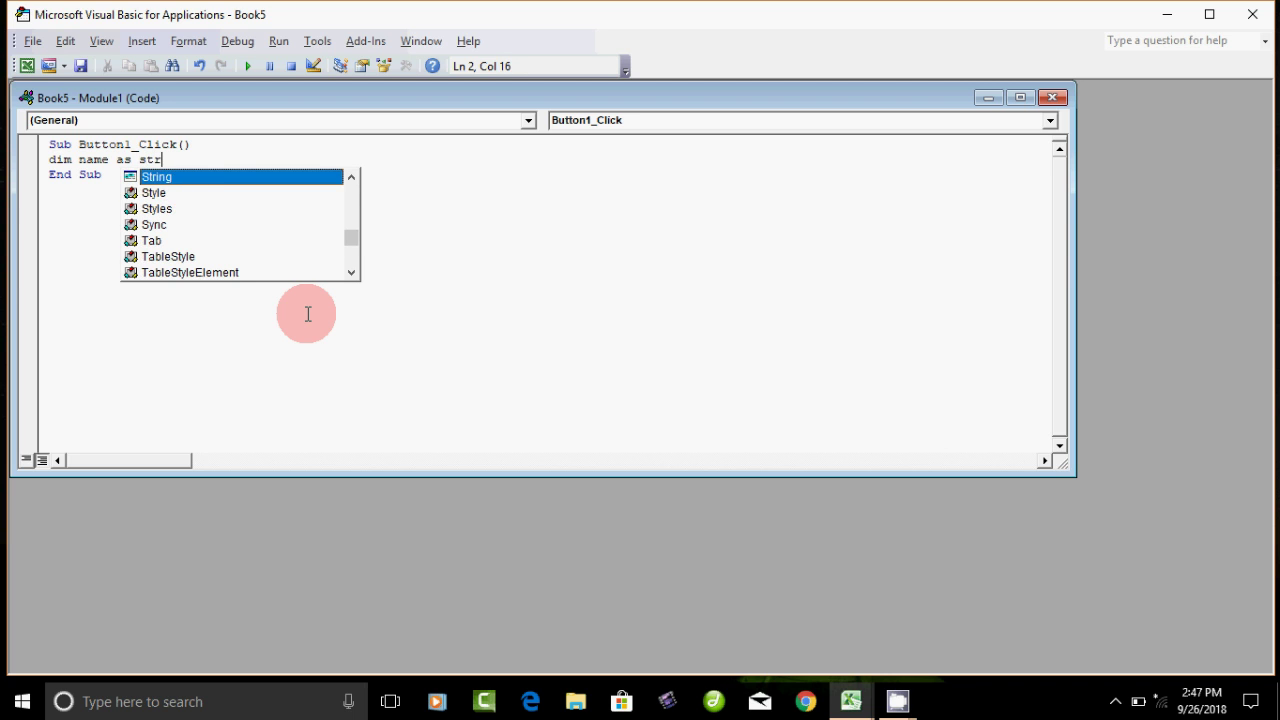
text(ing)
key(Return)
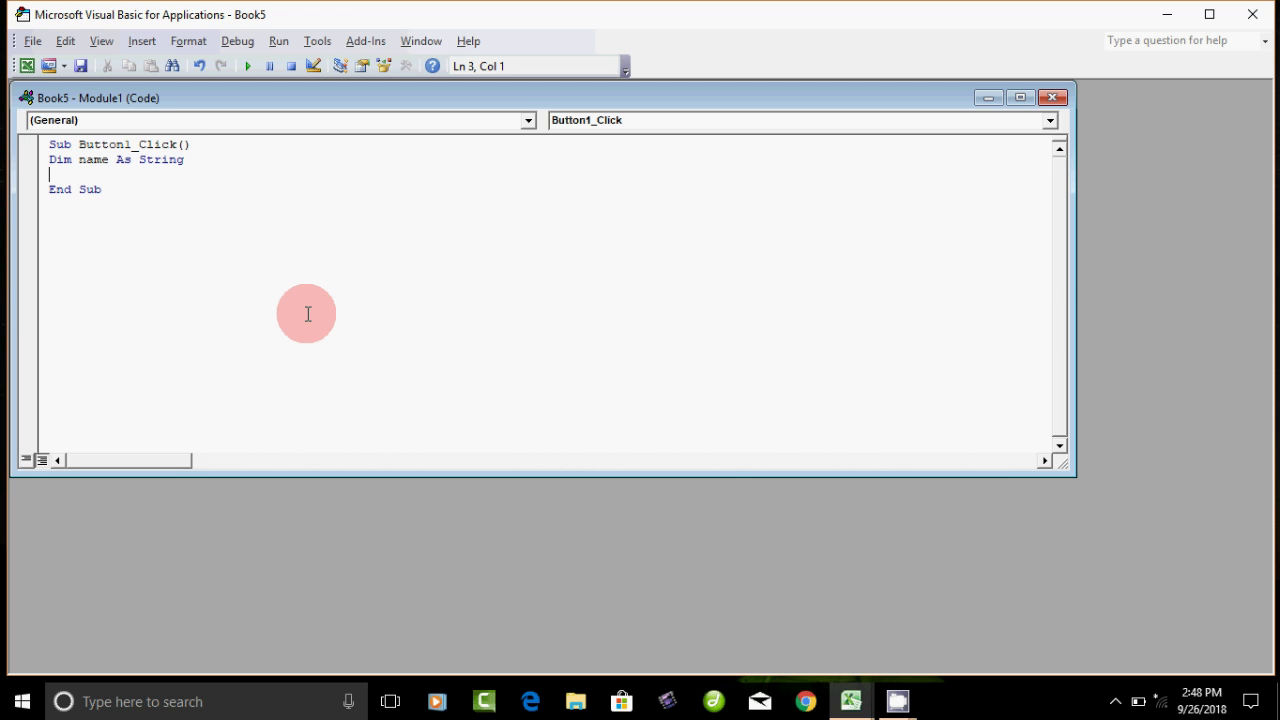
text(name)
text(=)
text(inputbox)
text(("Enter )
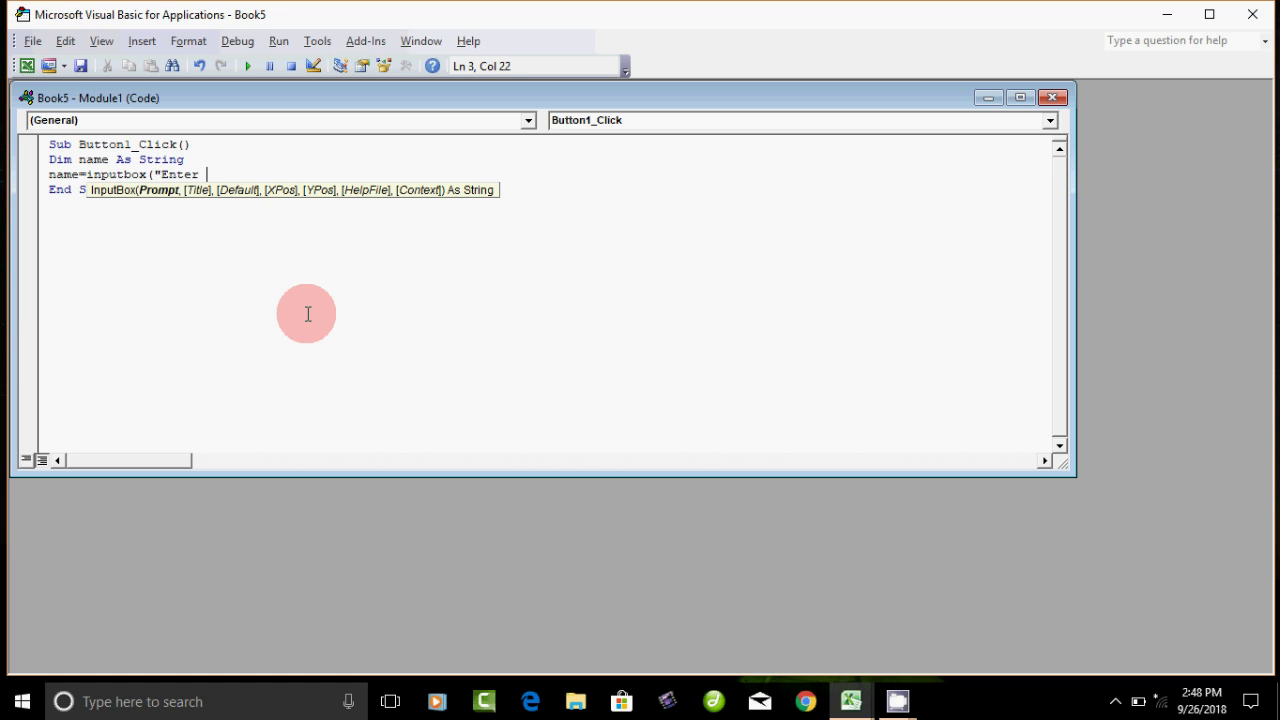
text(your )
text(name)
text(")
text())
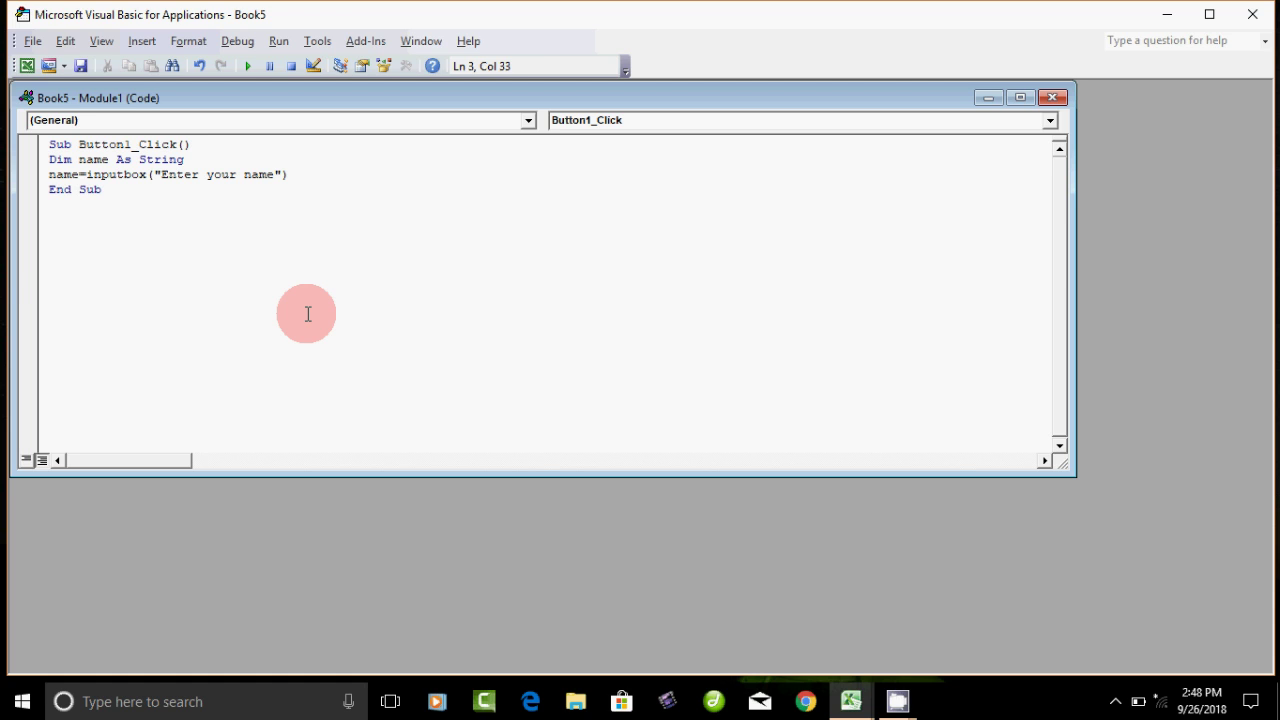
Step: Complete the InputBox line and highlight the name variable in the Dim declaration
key(Return)
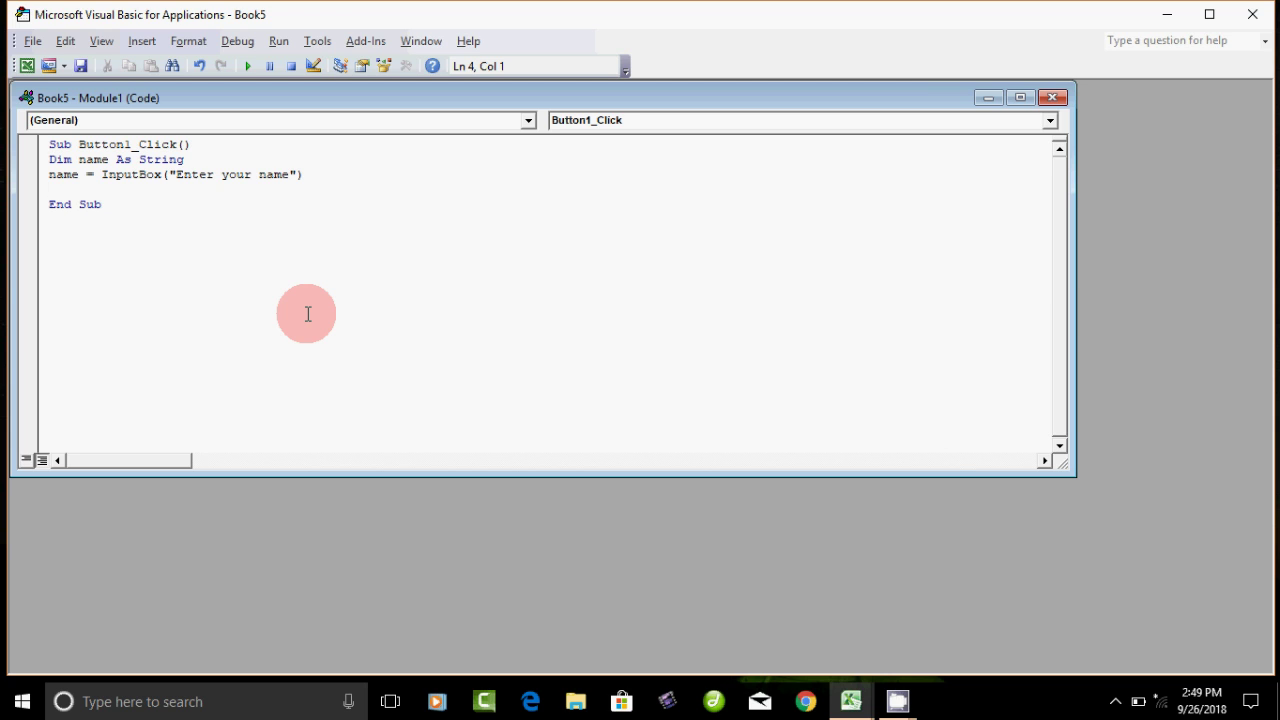
click(82, 159)
double_click(86, 159)
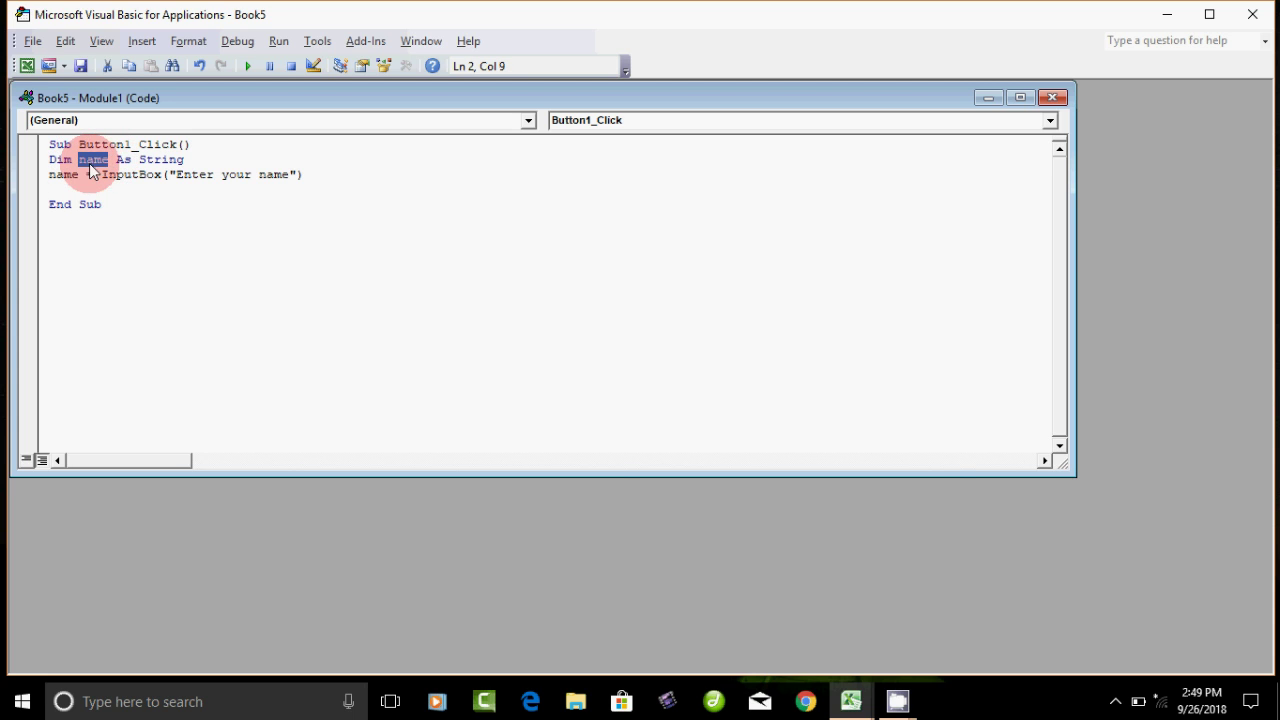
click(129, 216)
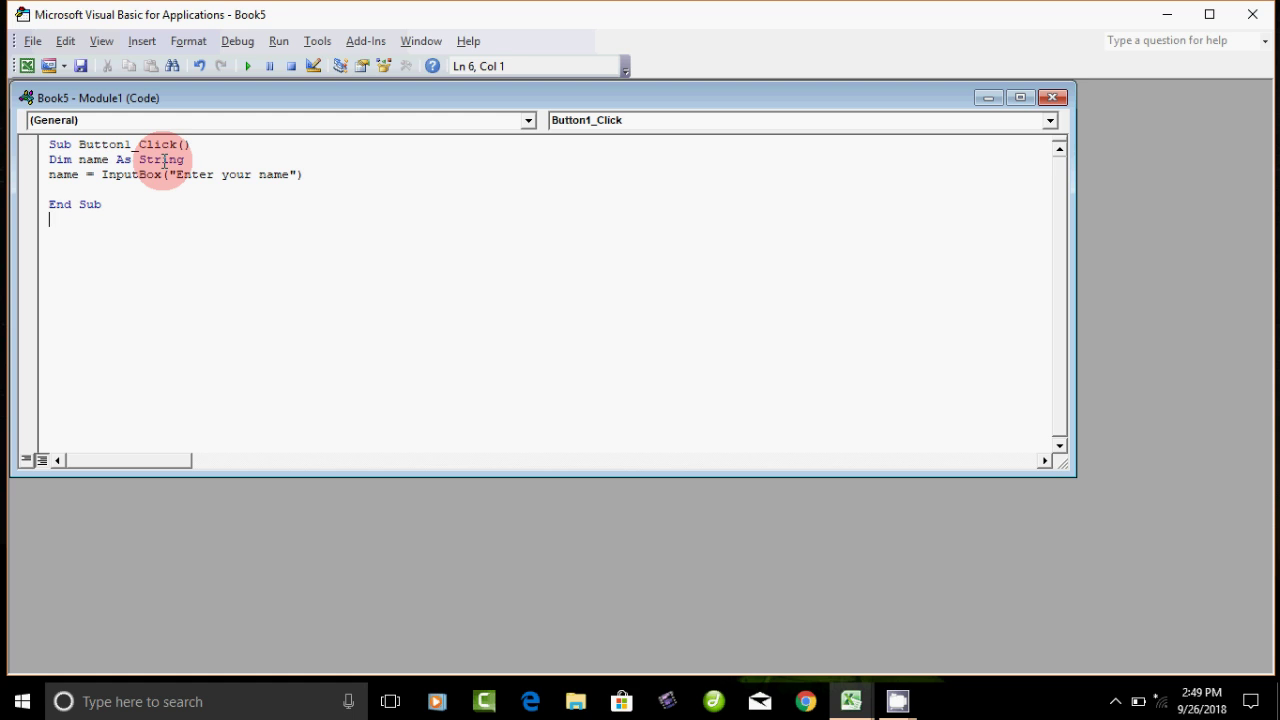
Step: Highlight the name variable at the start of the InputBox line to explain it
click(72, 174)
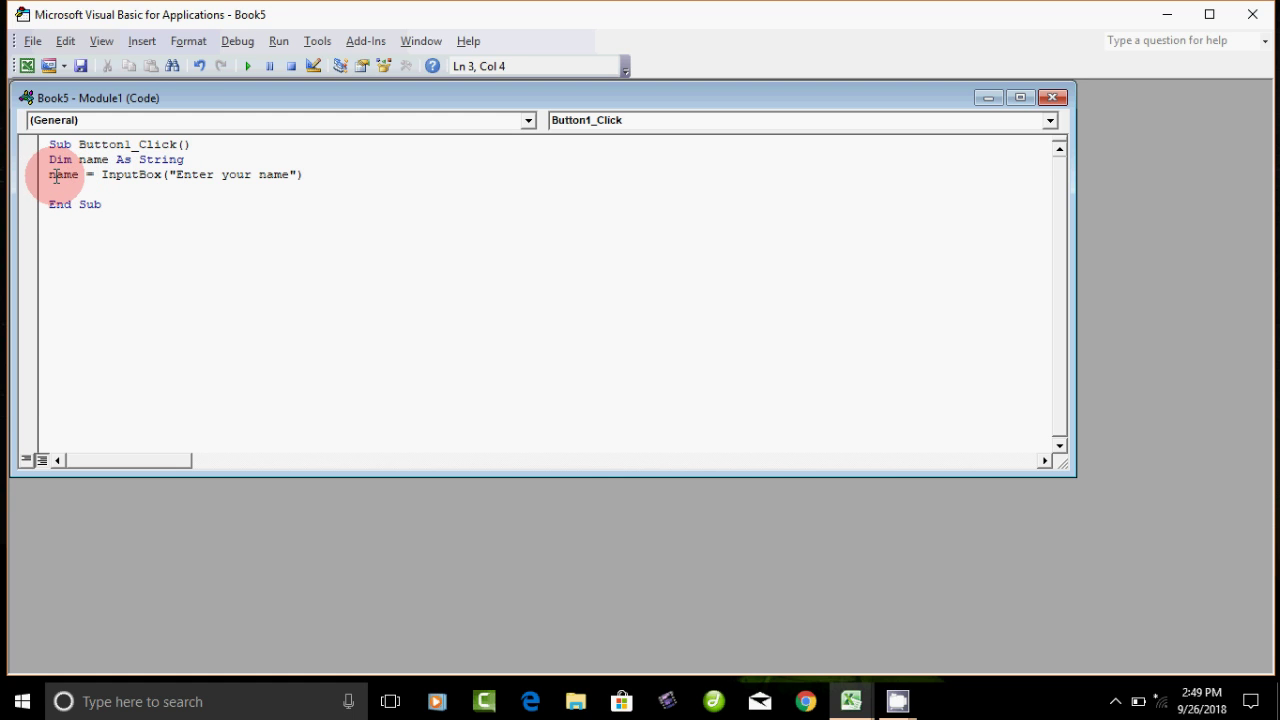
click(50, 176)
drag(50, 176, 78, 176)
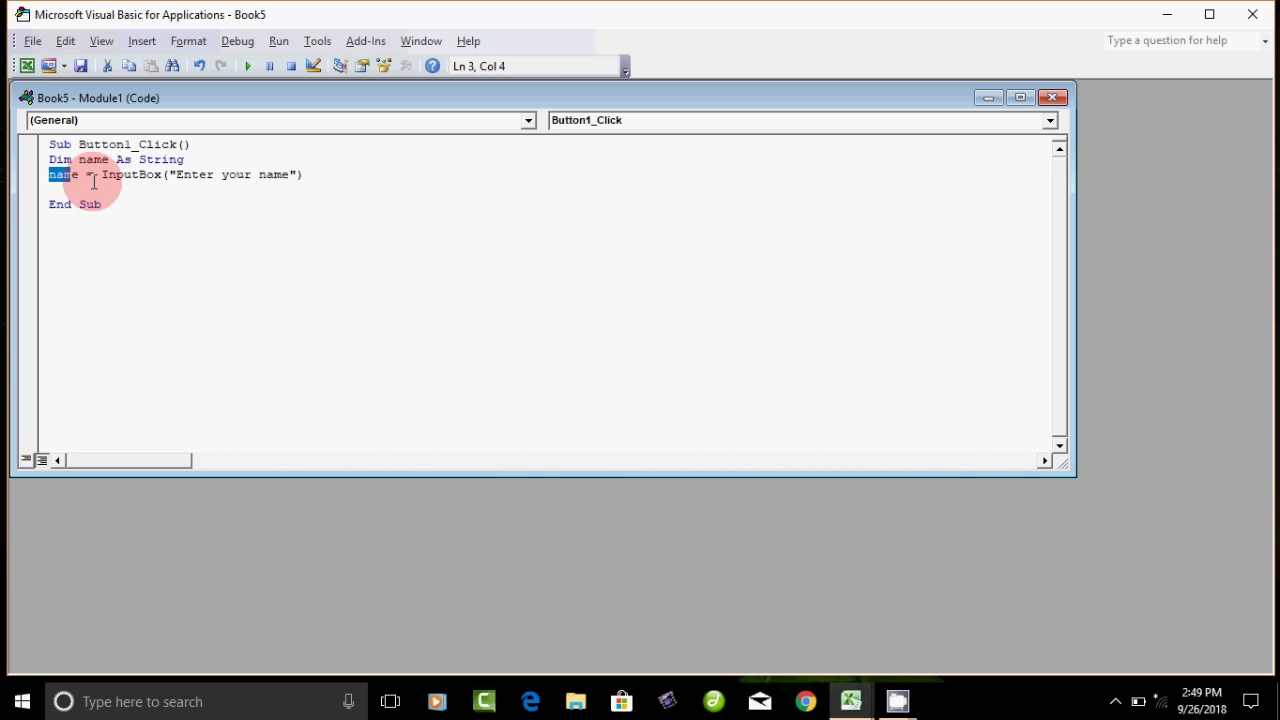
click(130, 177)
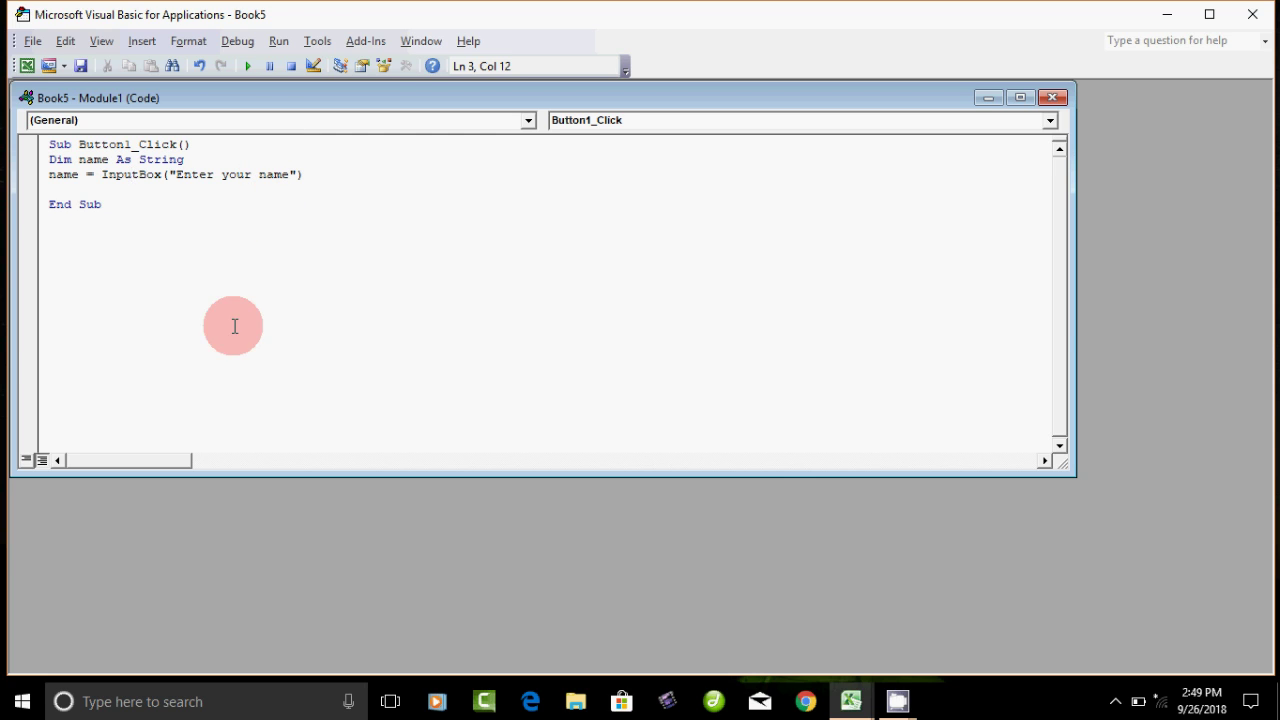
drag(72, 175, 50, 175)
click(79, 174)
Step: Write MsgBox "hello" + name on line 4 and let the editor format it
click(57, 189)
text(msgbox ")
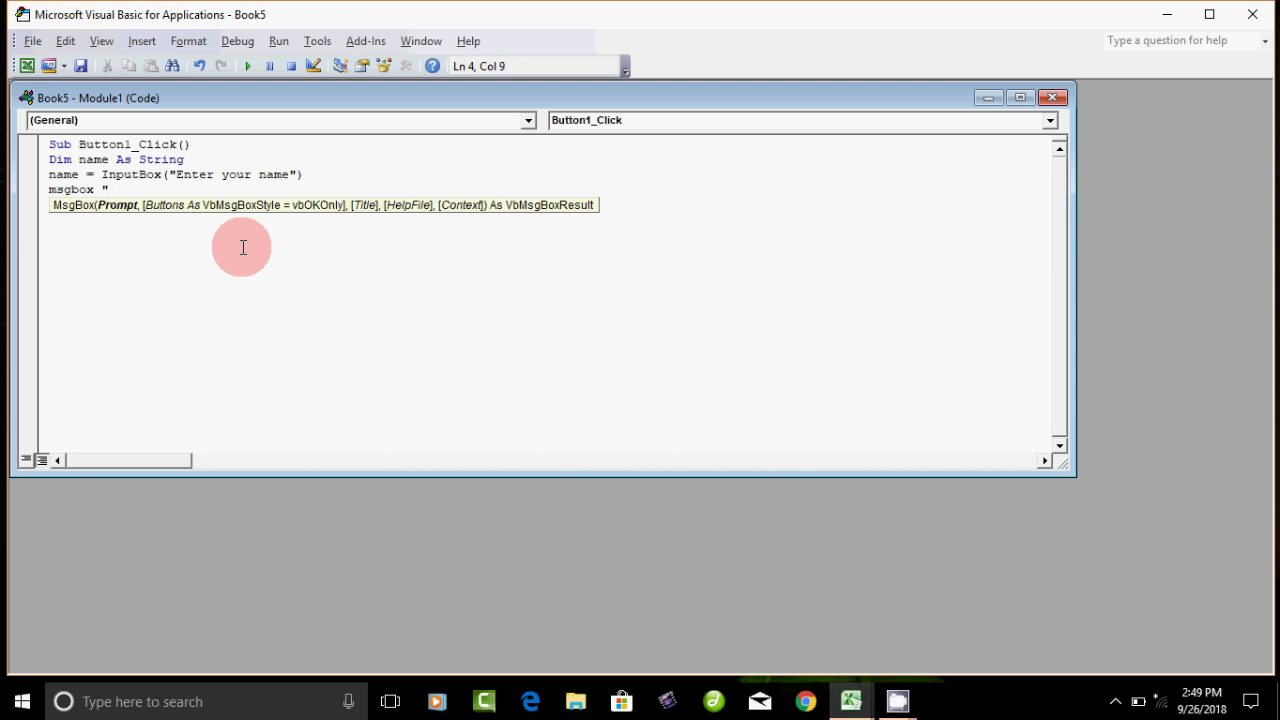
text(hello" + name)
click(206, 312)
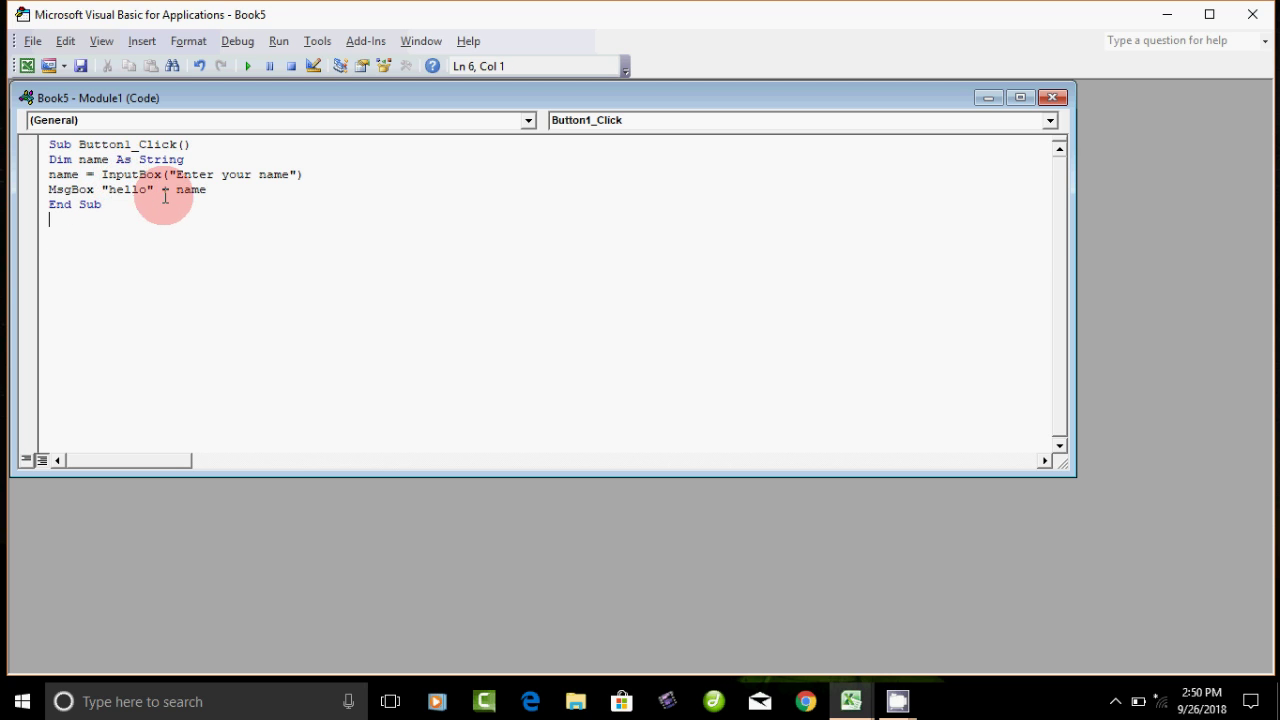
Step: Highlight name in the MsgBox line and review the Dim name As String declaration
drag(176, 190, 207, 189)
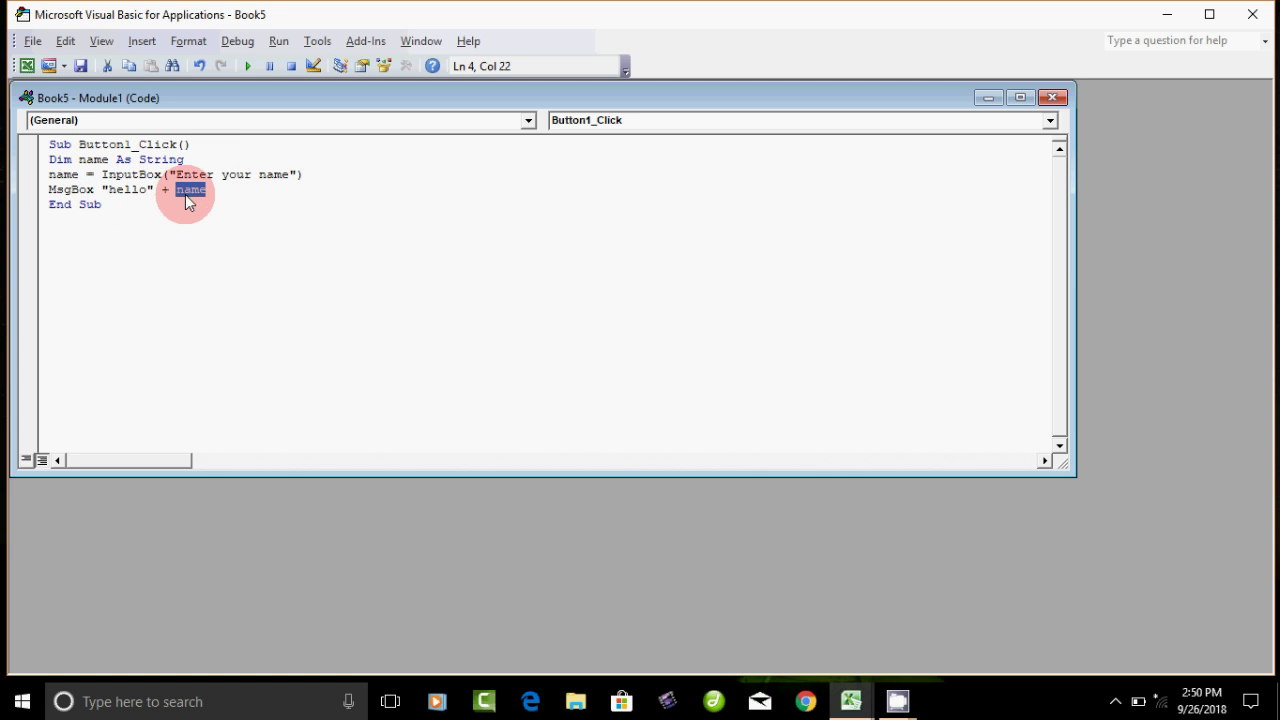
click(143, 234)
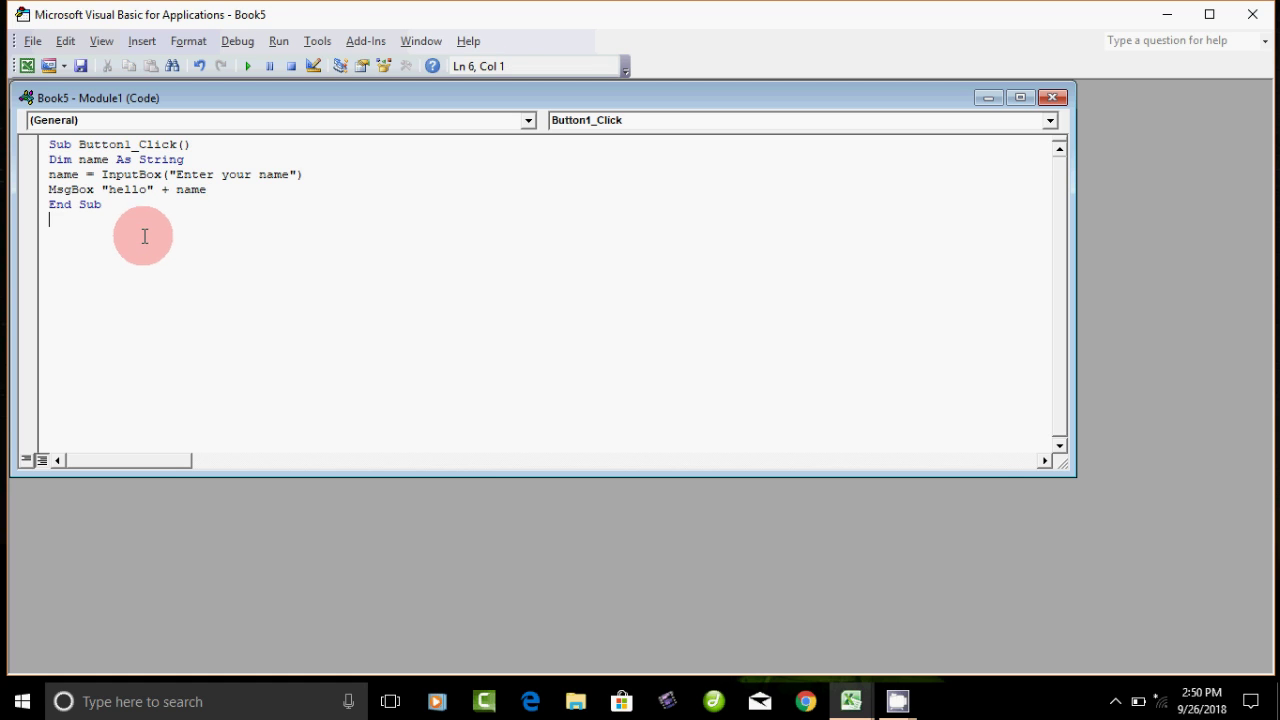
click(94, 159)
click(162, 159)
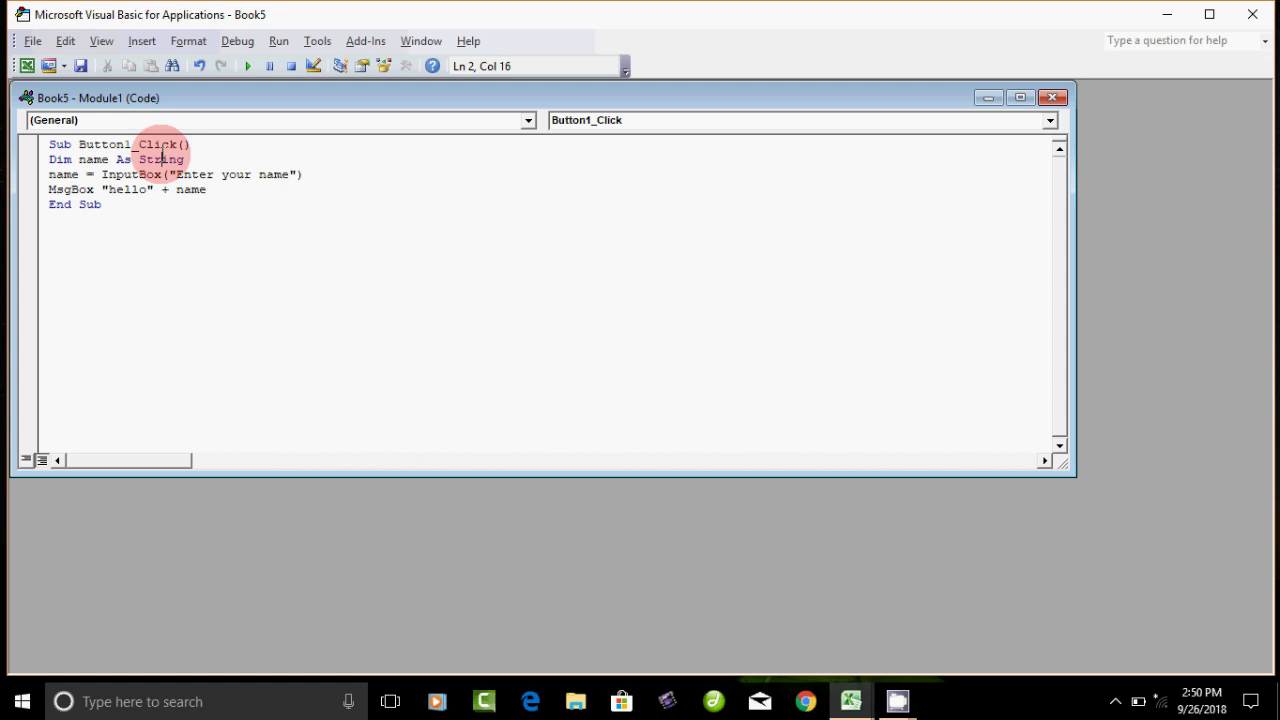
click(185, 159)
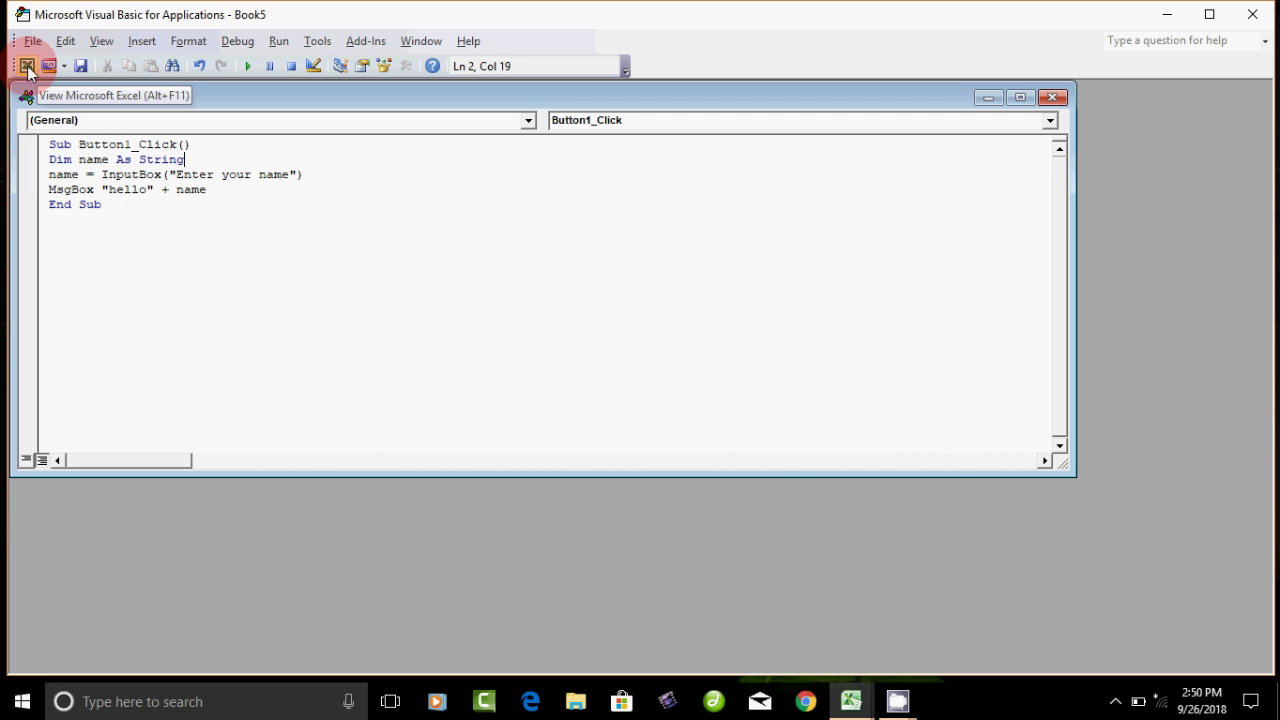
Step: Back in Excel, run the button macro, enter a name, and dismiss the hello greeting
click(27, 68)
click(425, 562)
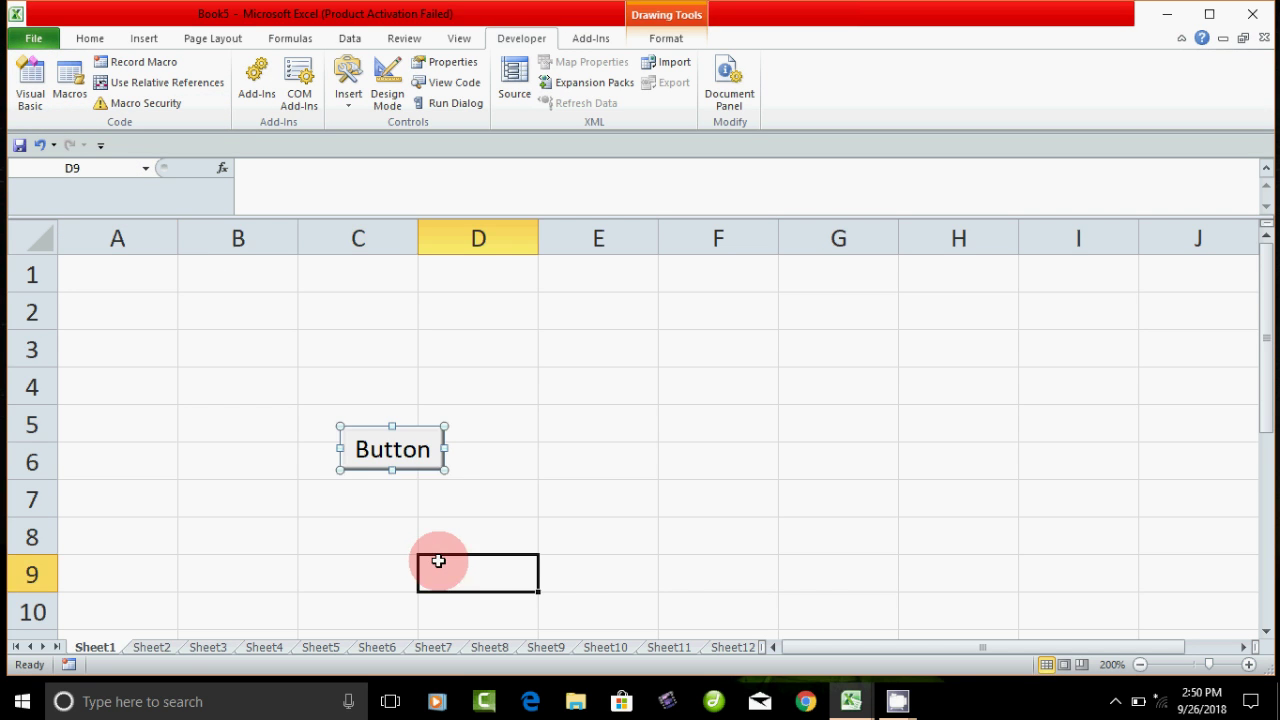
click(352, 455)
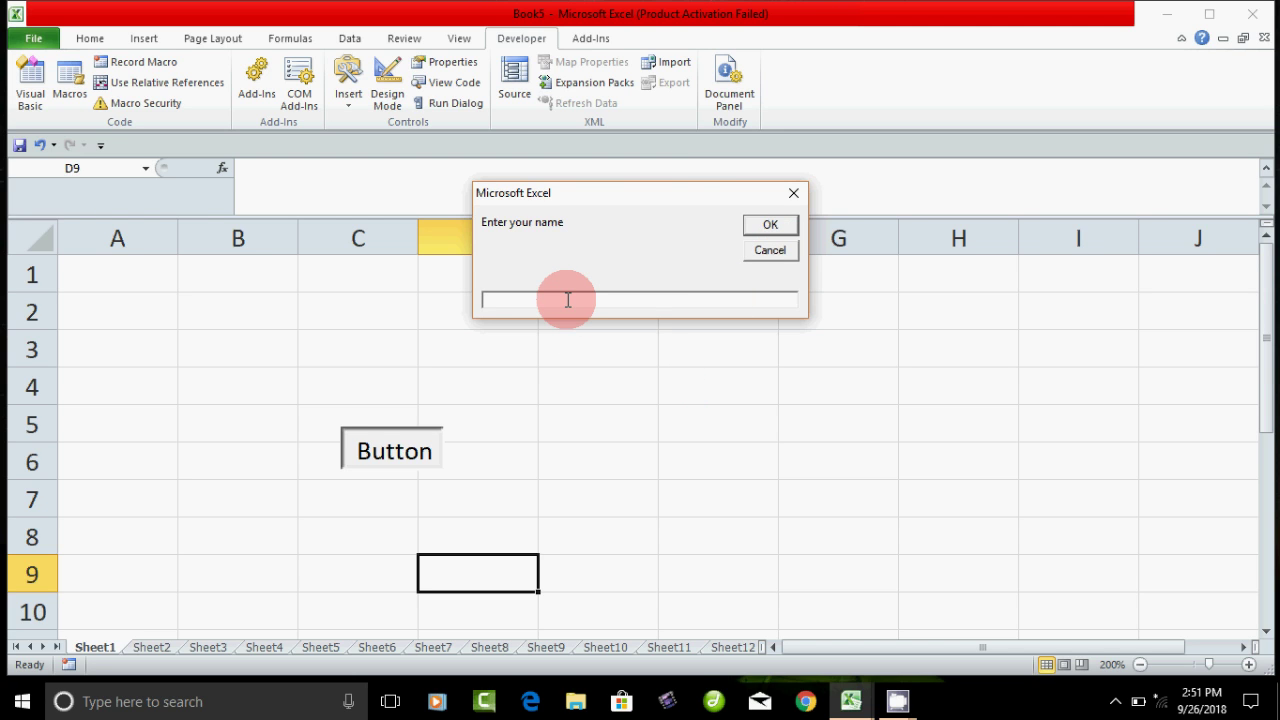
text(rahamathullah)
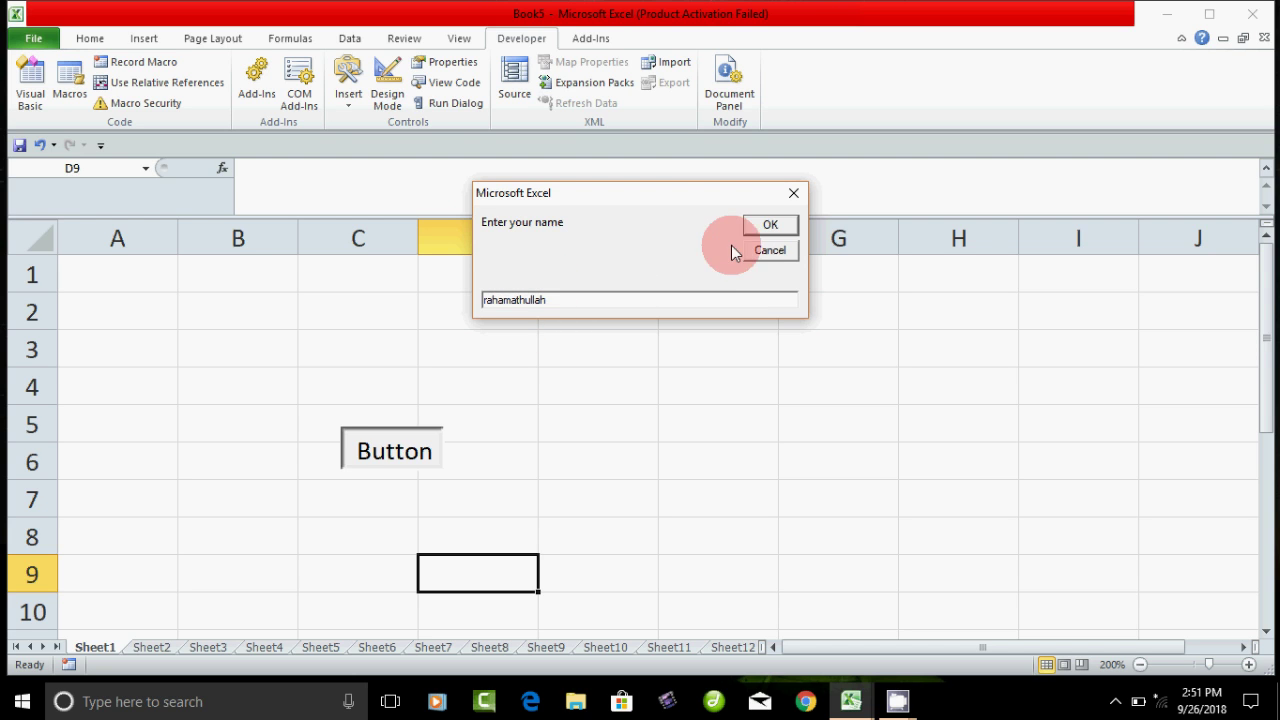
click(784, 223)
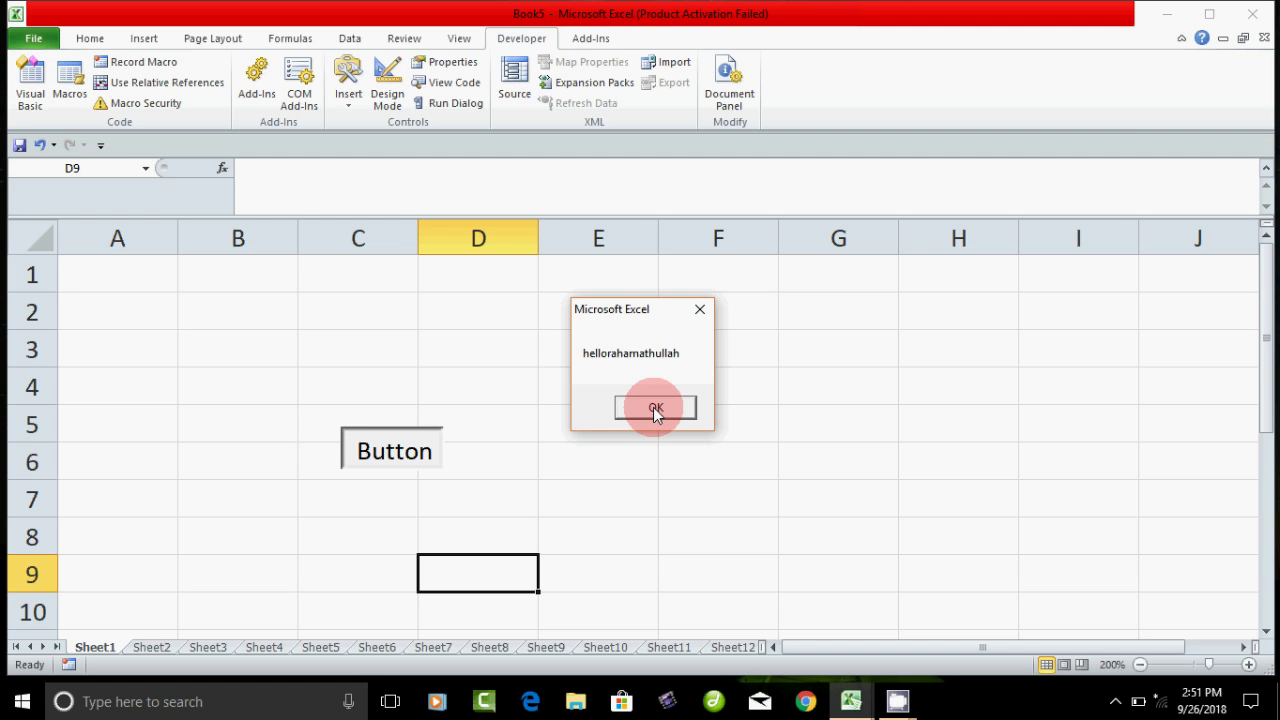
click(655, 407)
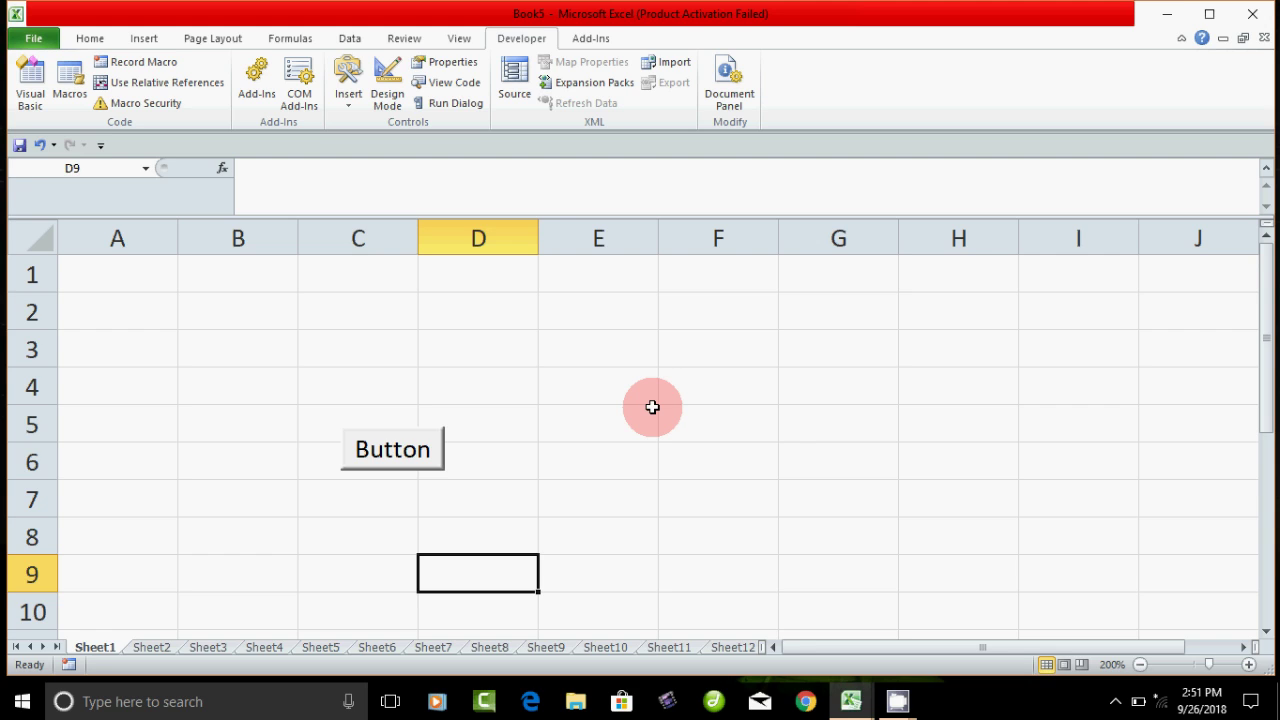